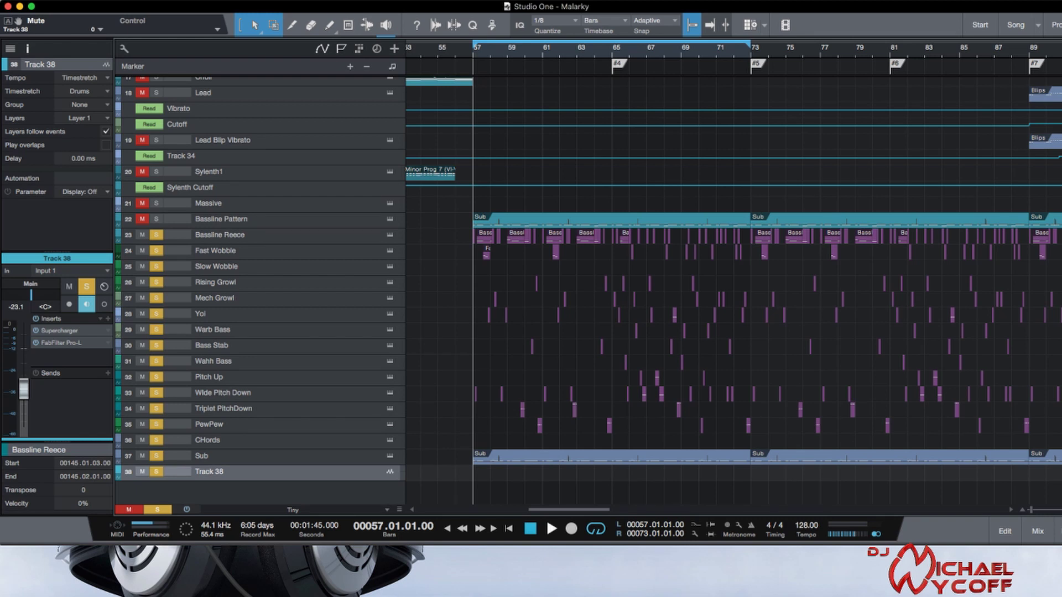
- Clear the solo on tracks Bassline Reece through Sub and solo the Bassline Pattern track instead
{"action": "key", "text": "space"}
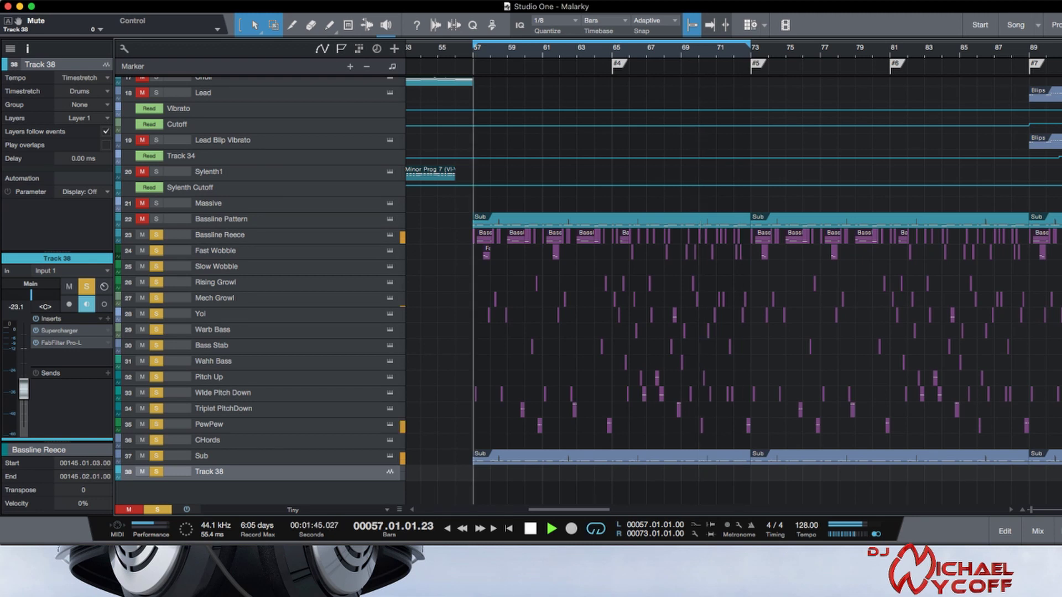
{"action": "key", "text": "space"}
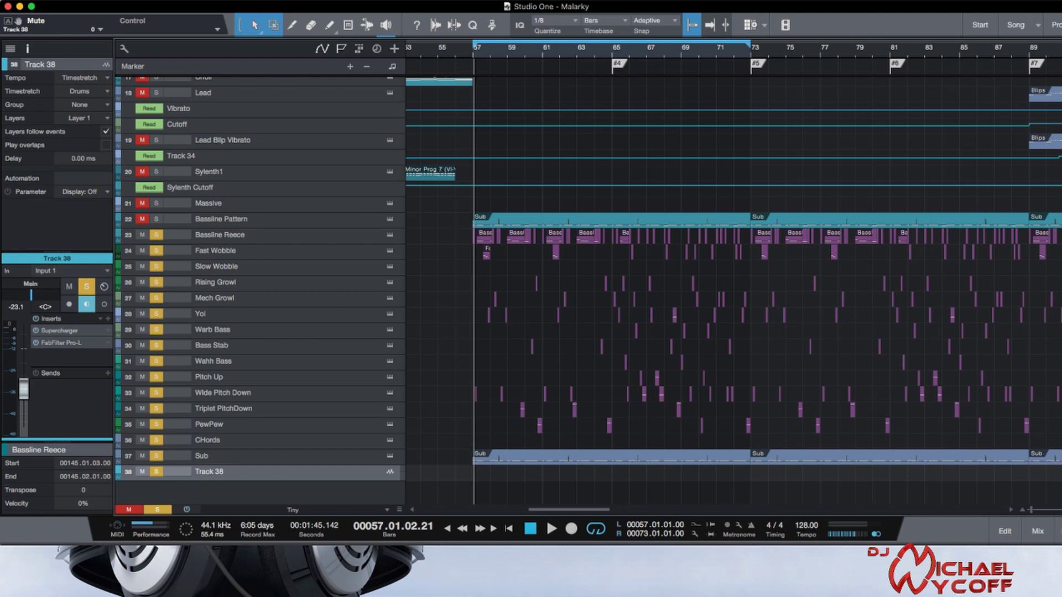
{"action": "left_click_drag", "start_coordinate": [156, 250], "coordinate": [156, 377]}
{"action": "left_click", "coordinate": [156, 329]}
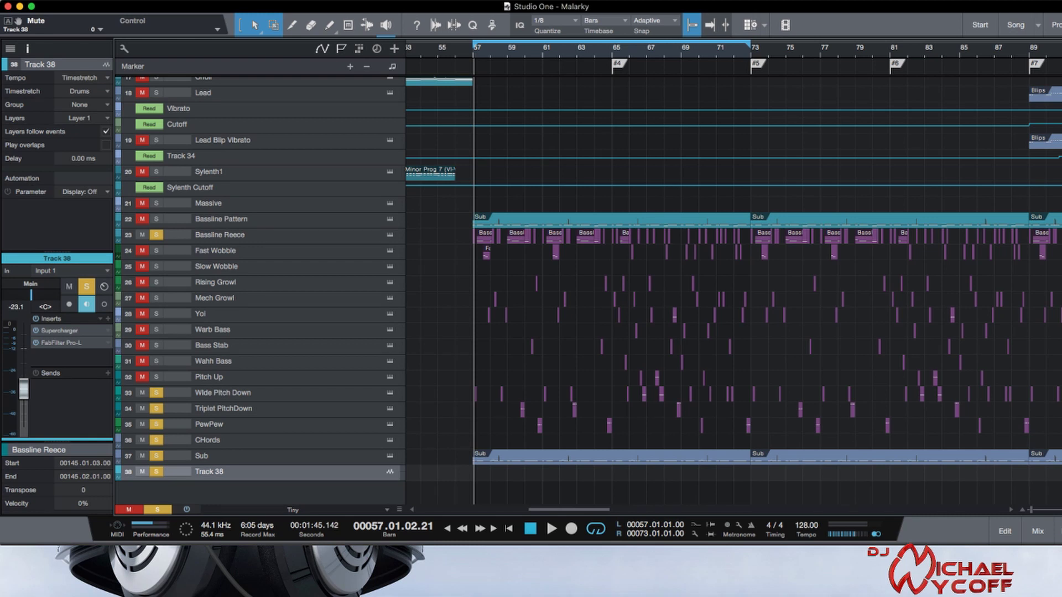
{"action": "left_click_drag", "start_coordinate": [157, 455], "coordinate": [157, 392]}
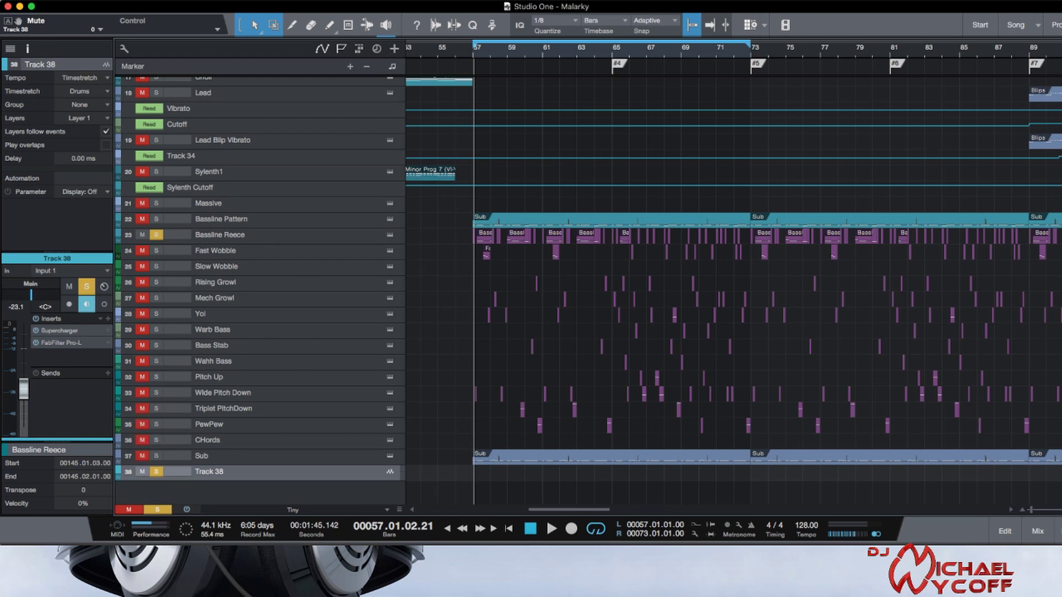
{"action": "left_click", "coordinate": [156, 219]}
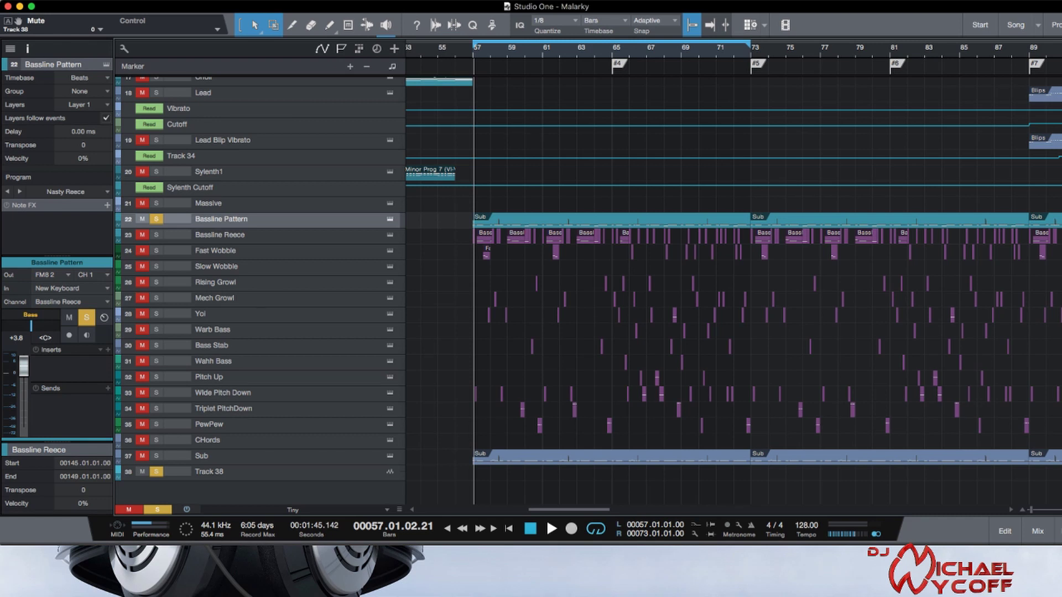
- Play the soloed Bassline Pattern track from bar 57, stop, and clear its solo
{"action": "key", "text": "space"}
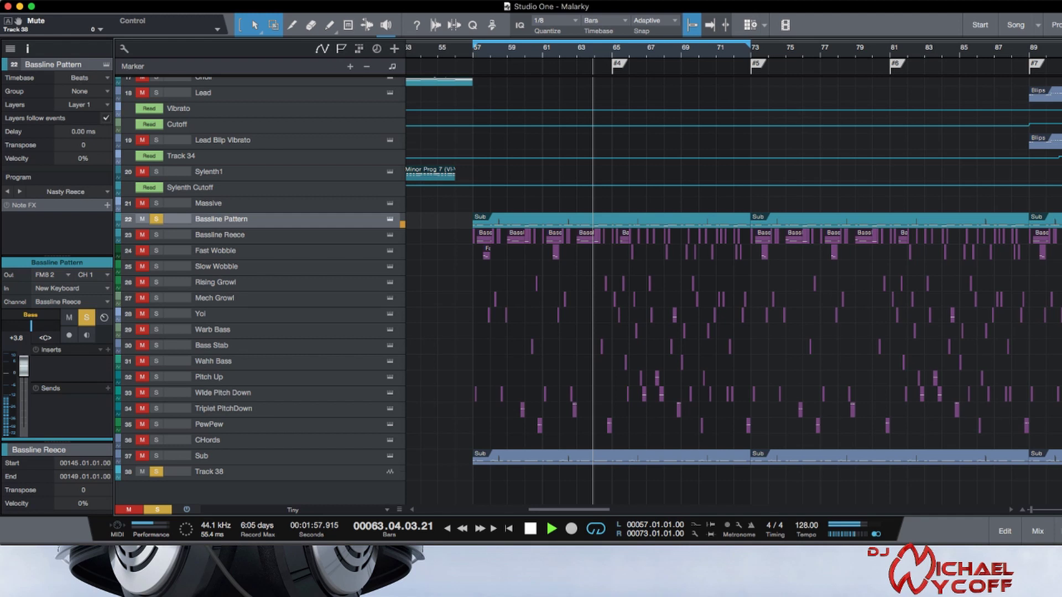
{"action": "key", "text": "space"}
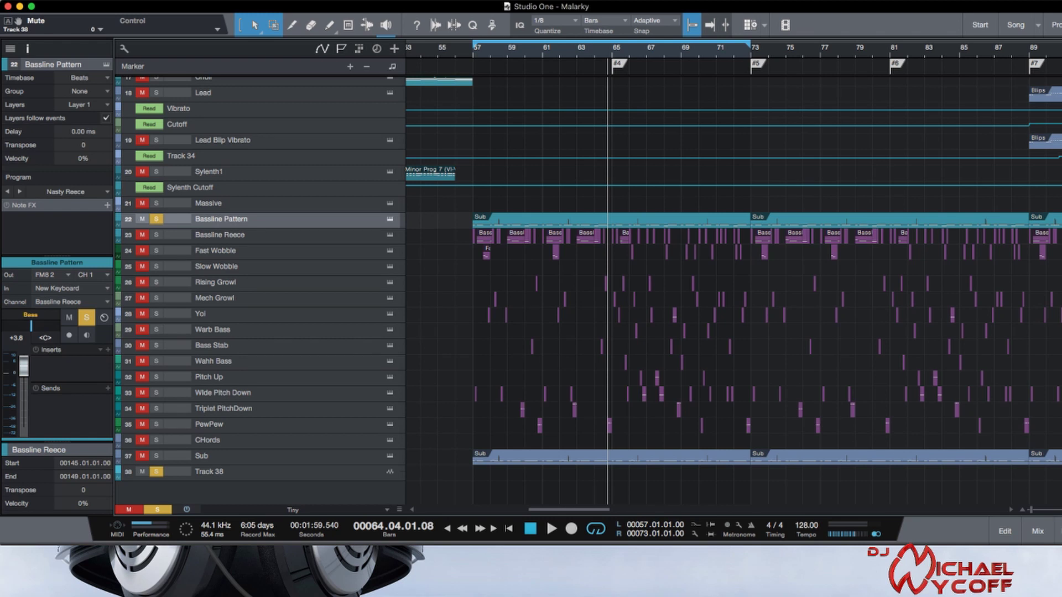
{"action": "key", "text": "s"}
{"action": "key", "text": "m"}
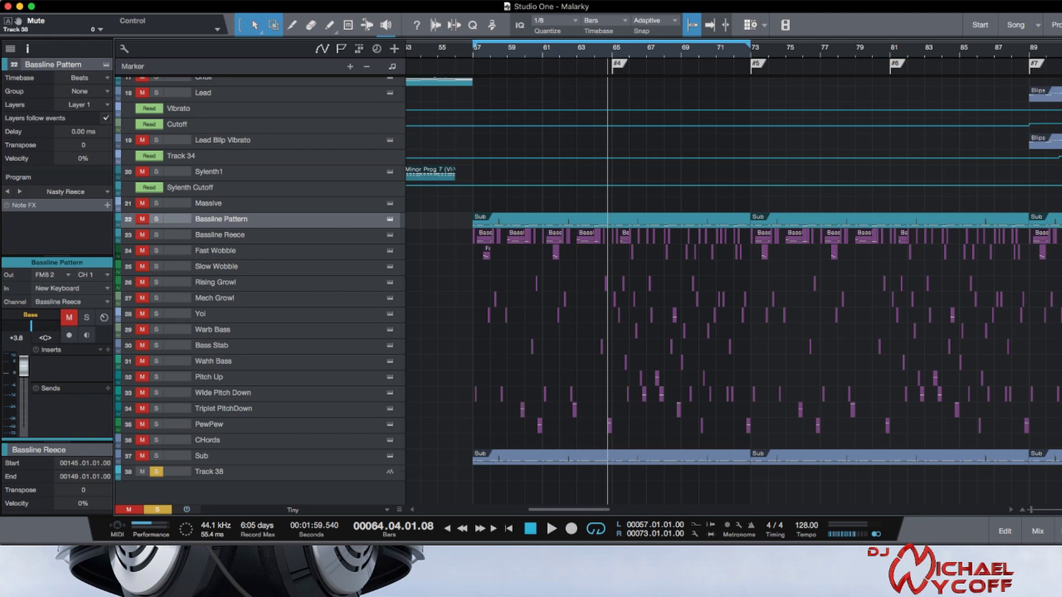
- Audition the Bassline Reece and Fast Wobble tracks by soloing each one in turn
{"action": "key", "text": "Down"}
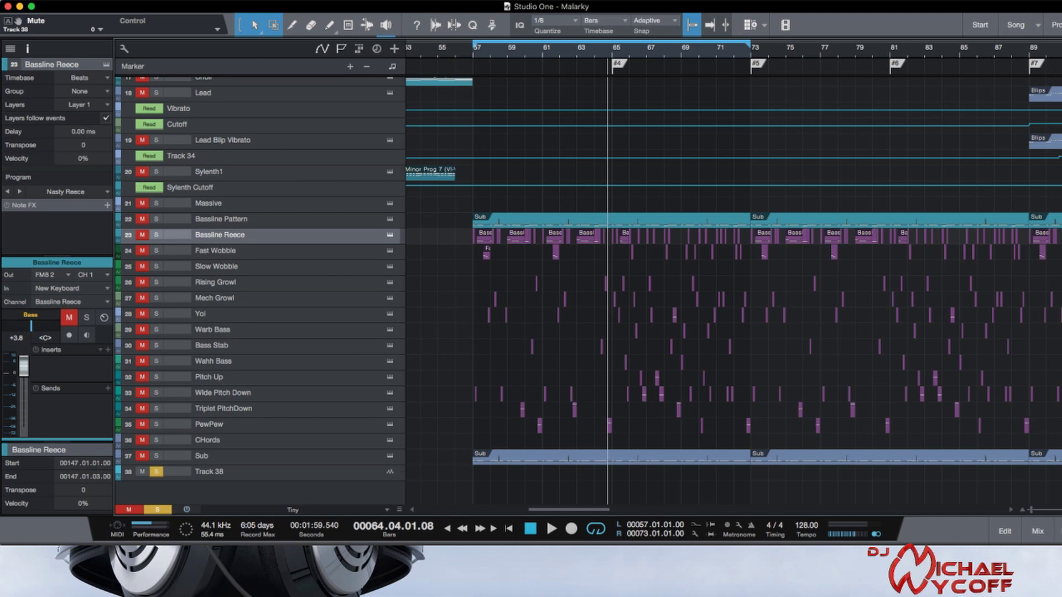
{"action": "key", "text": "s"}
{"action": "key", "text": "s"}
{"action": "key", "text": "Down"}
{"action": "key", "text": "s"}
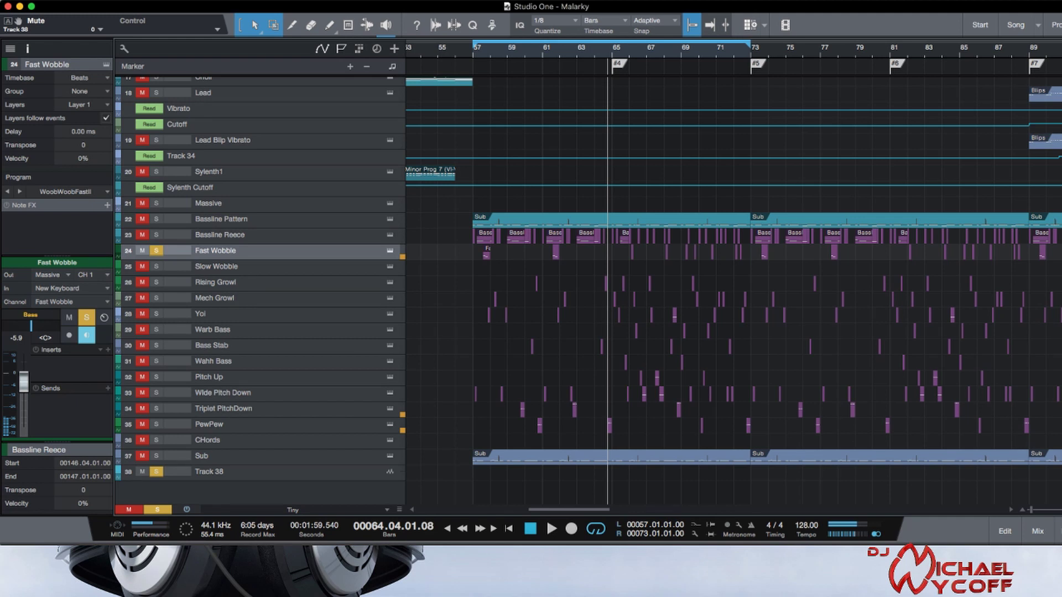
- Go through the Slow Wobble, Rising Growl, Mech Growl and Yoi tracks one by one, soloing them to audition their sounds
{"action": "left_click", "coordinate": [215, 266]}
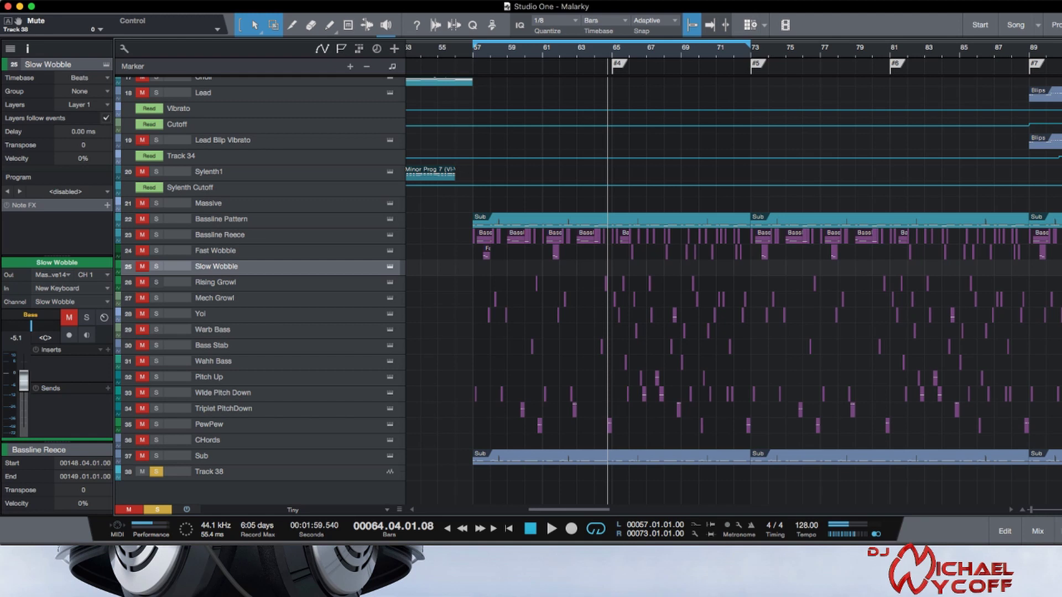
{"action": "left_click", "coordinate": [216, 282]}
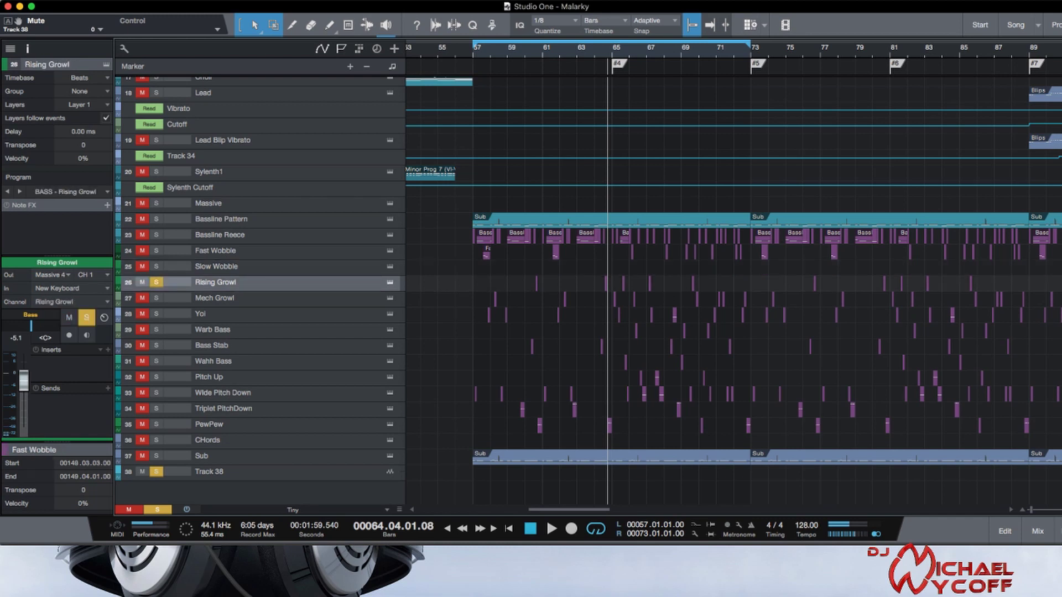
{"action": "left_click", "coordinate": [214, 298]}
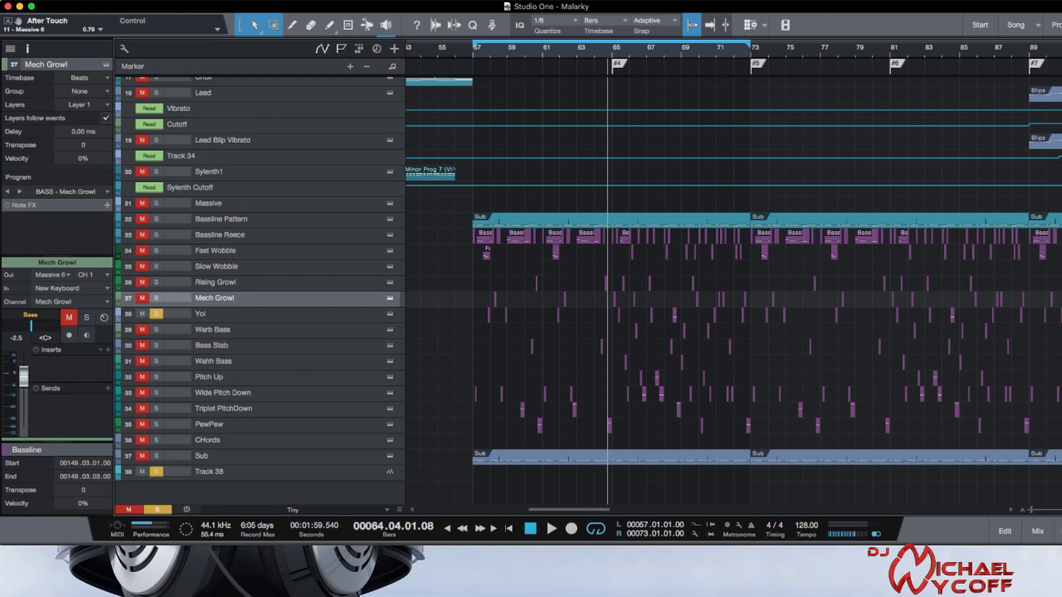
{"action": "left_click", "coordinate": [233, 313]}
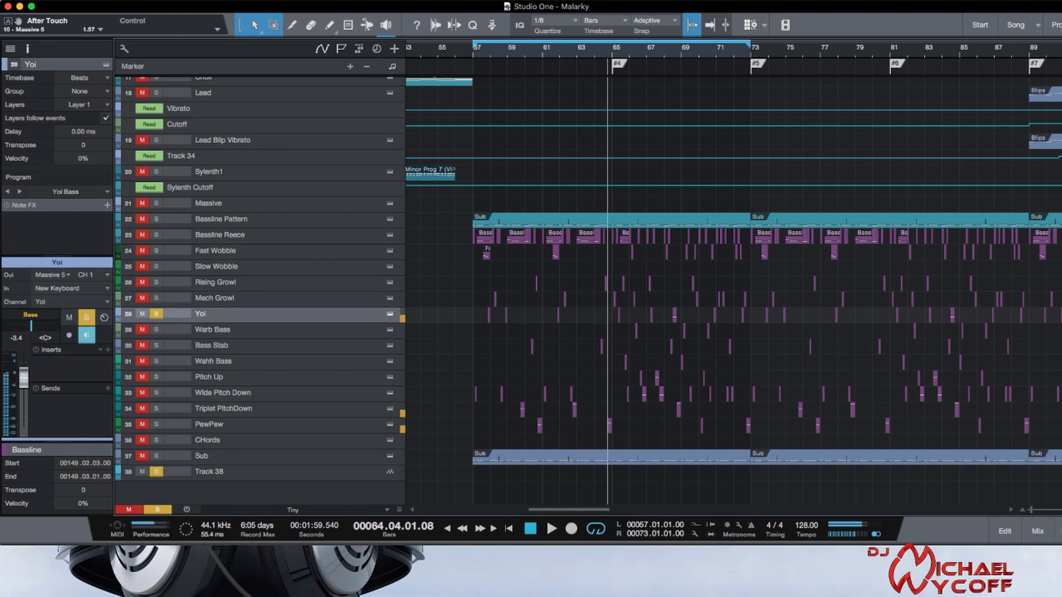
{"action": "key", "text": "shift+r"}
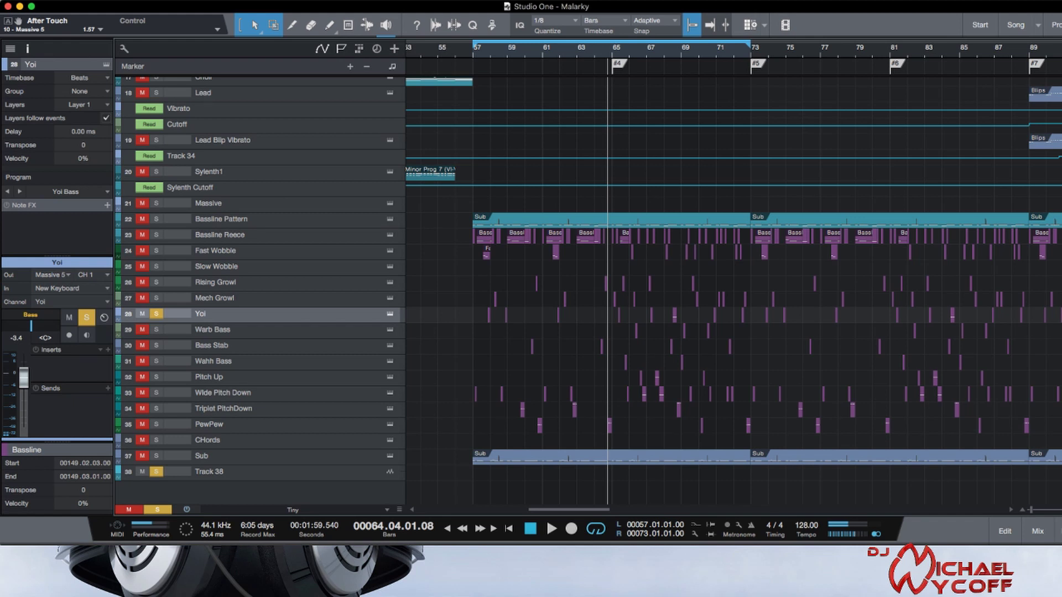
- Audition the Warb Bass, Bass Stab and Wahh Bass instruments in turn with each track soloed
{"action": "left_click", "coordinate": [212, 330]}
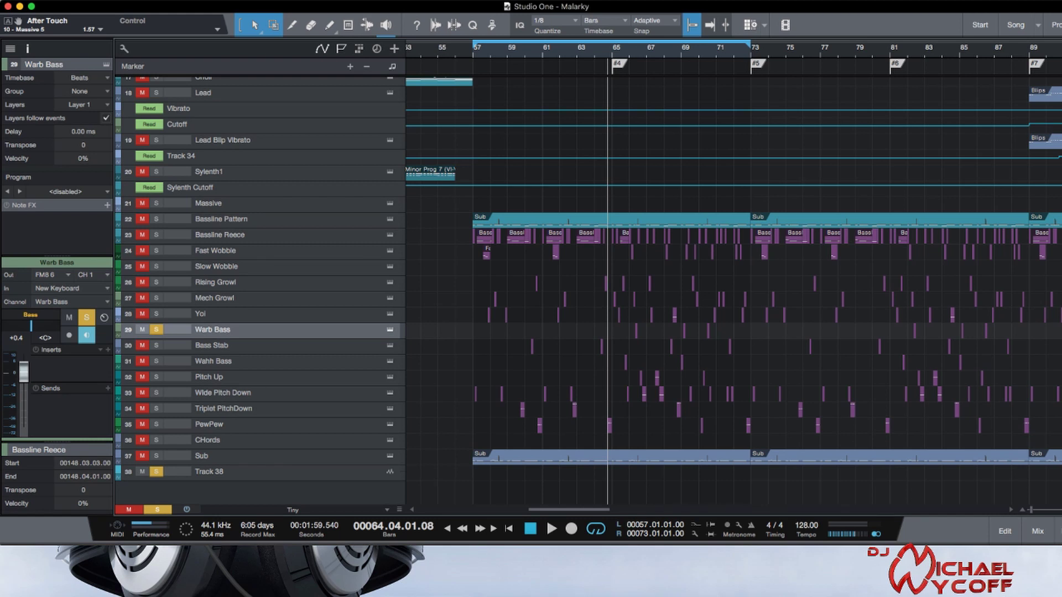
{"action": "left_click", "coordinate": [212, 345]}
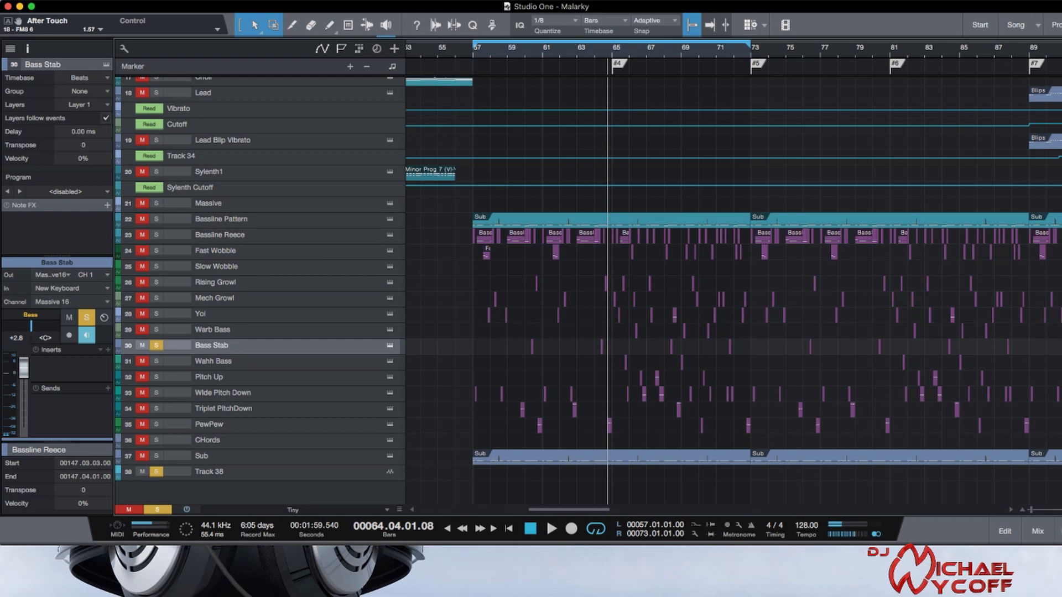
{"action": "key", "text": "Down"}
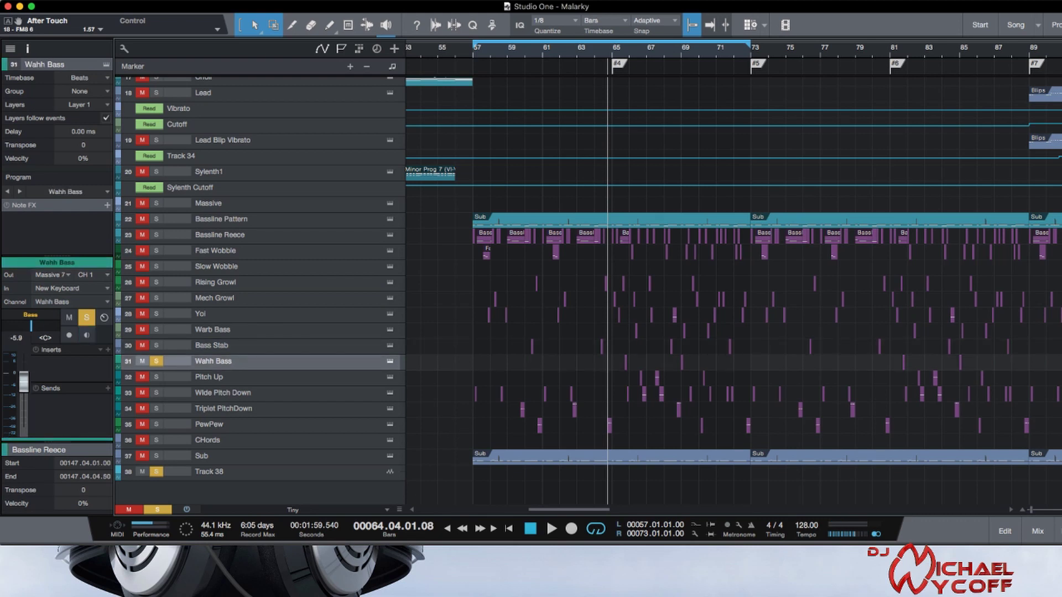
{"action": "key", "text": "u"}
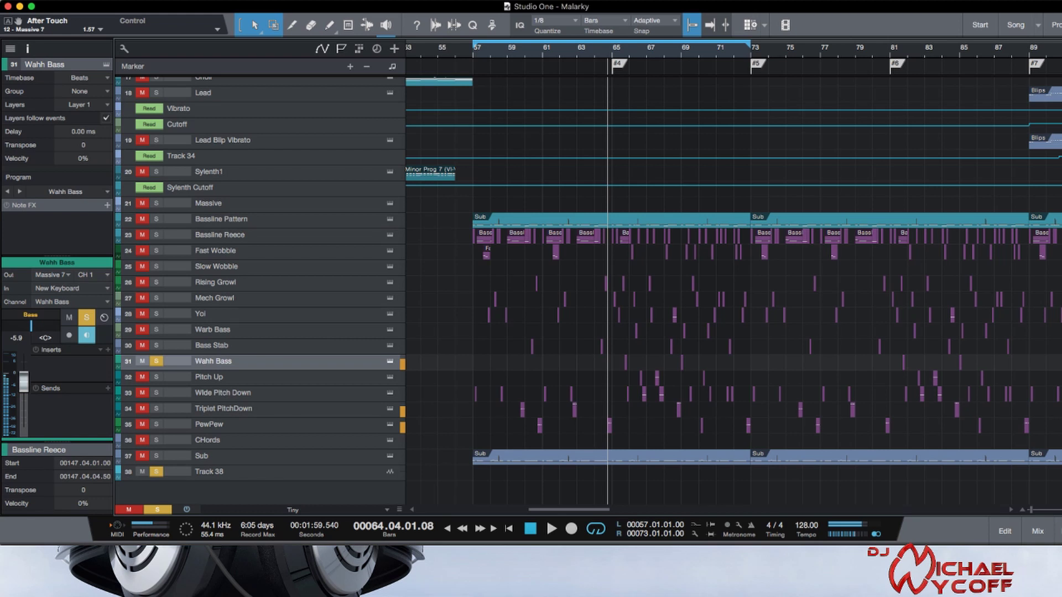
- Audition the Pitch Up and Wide Pitch Down tracks soloed, and clear the solo on Wide Pitch Down
{"action": "left_click", "coordinate": [208, 377]}
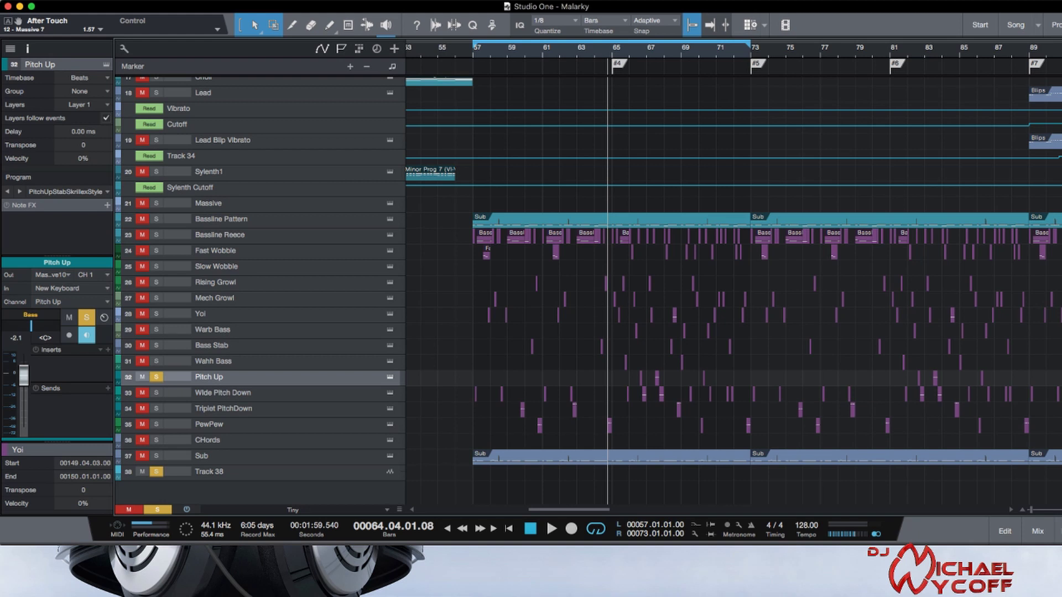
{"action": "left_click", "coordinate": [223, 393]}
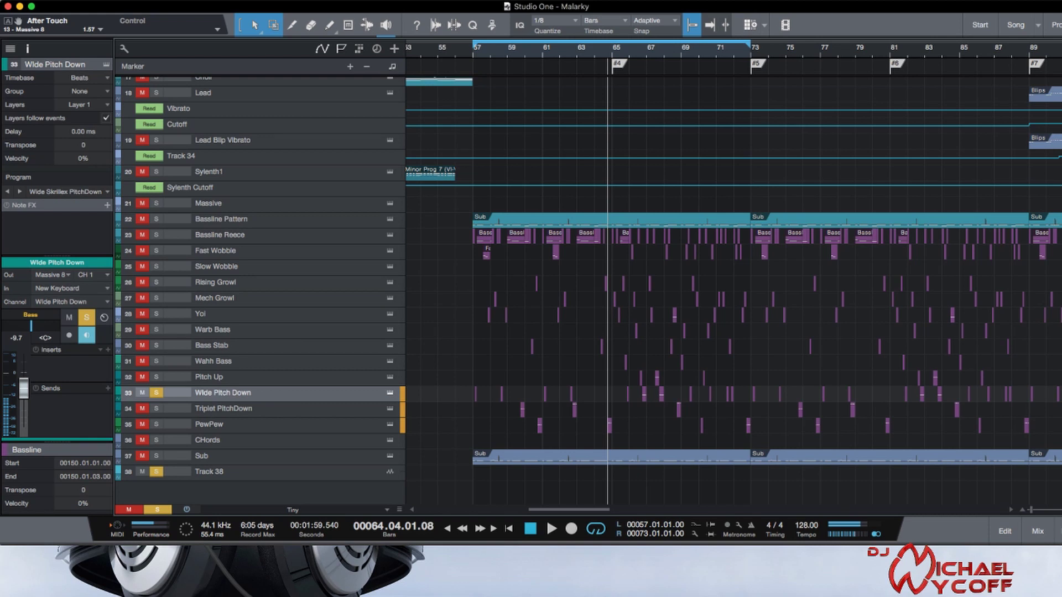
{"action": "key", "text": "shift+s"}
{"action": "key", "text": "shift+m"}
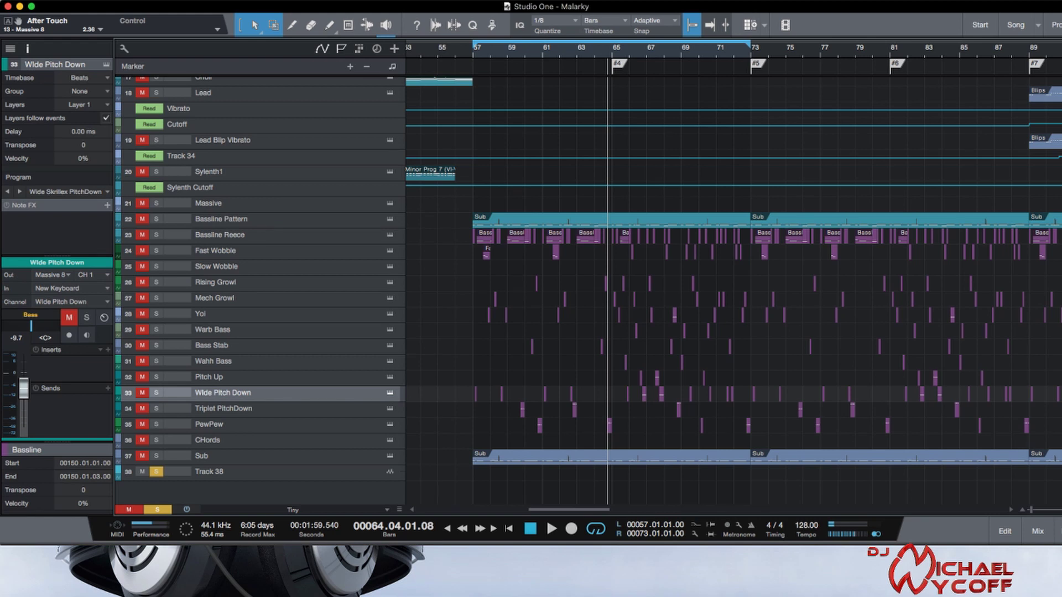
- Audition the Triplet PitchDown and PewPew tracks soloed, and clear their solos
{"action": "key", "text": "Down"}
{"action": "key", "text": "shift+m"}
{"action": "key", "text": "shift+s"}
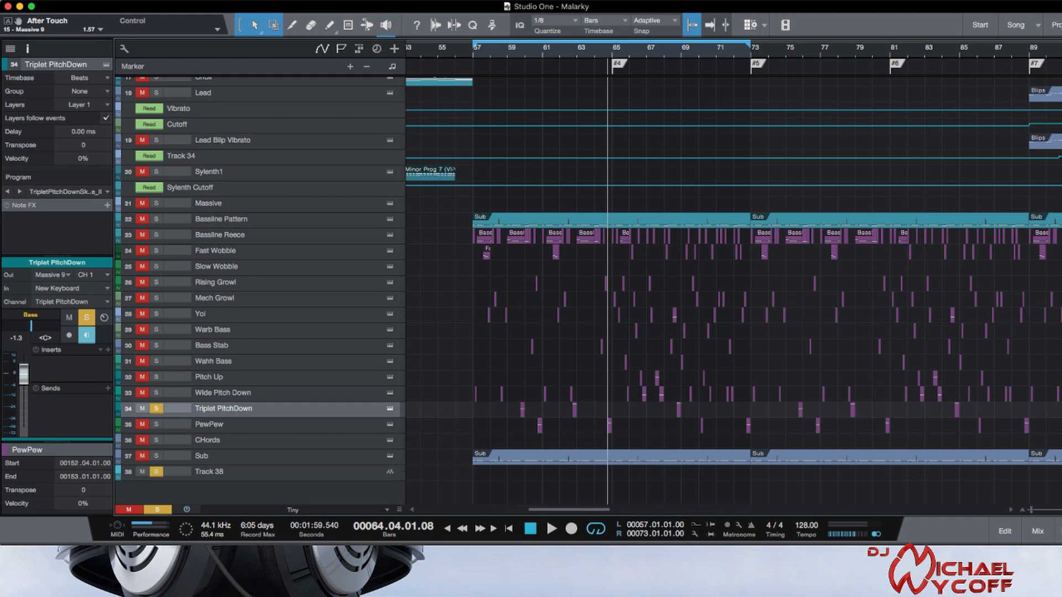
{"action": "left_click", "coordinate": [277, 424]}
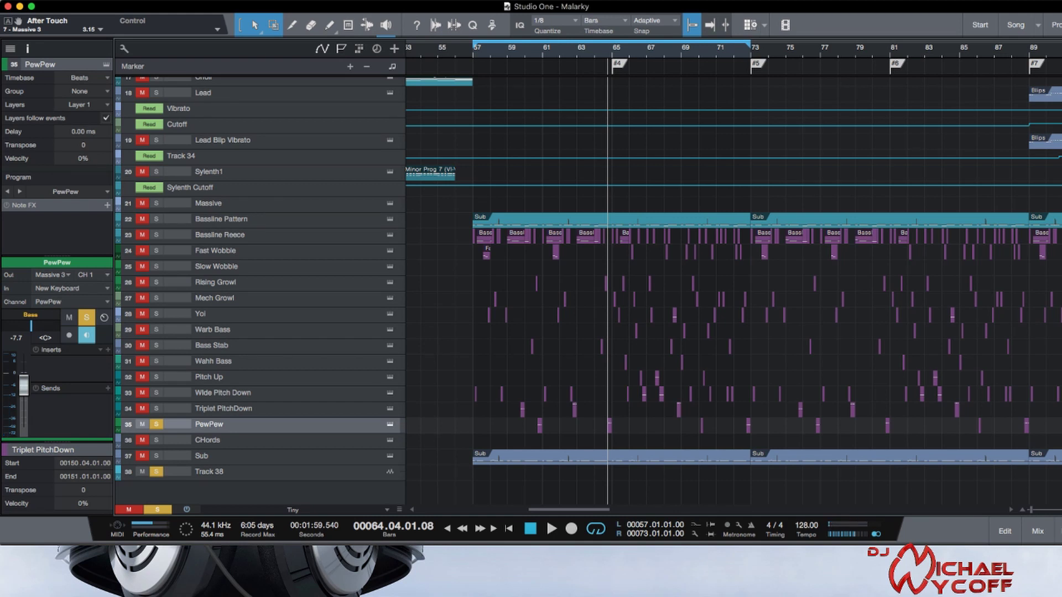
{"action": "key", "text": "s"}
{"action": "key", "text": "m"}
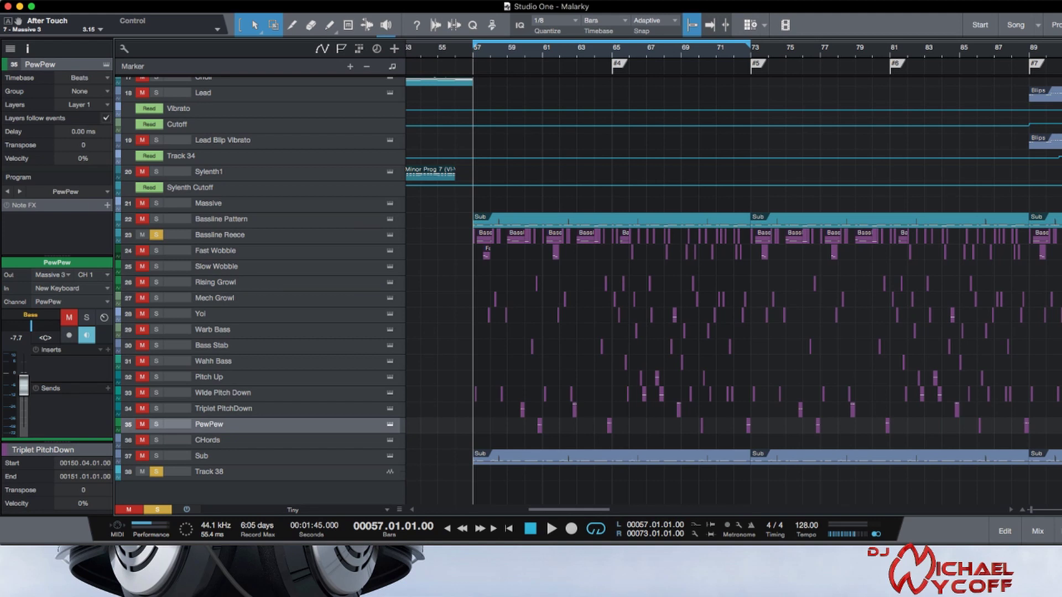
- Solo Mech Growl, Yoi, Wide Pitch Down, Triplet PitchDown and PewPew alongside Bassline Reece and audition them from bar 57
{"action": "key", "text": "s"}
{"action": "key", "text": "space"}
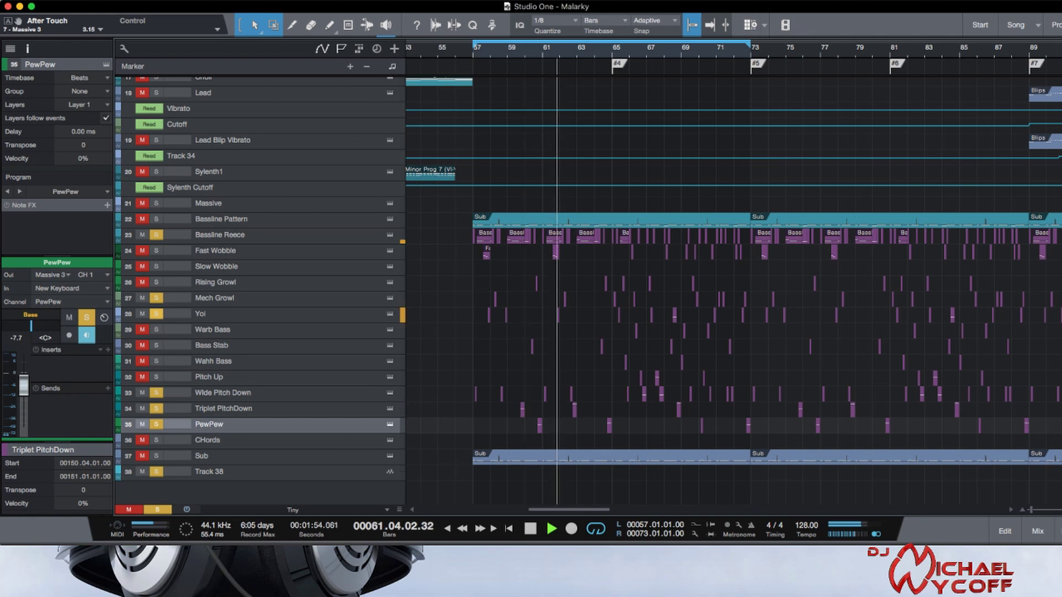
{"action": "key", "text": "space"}
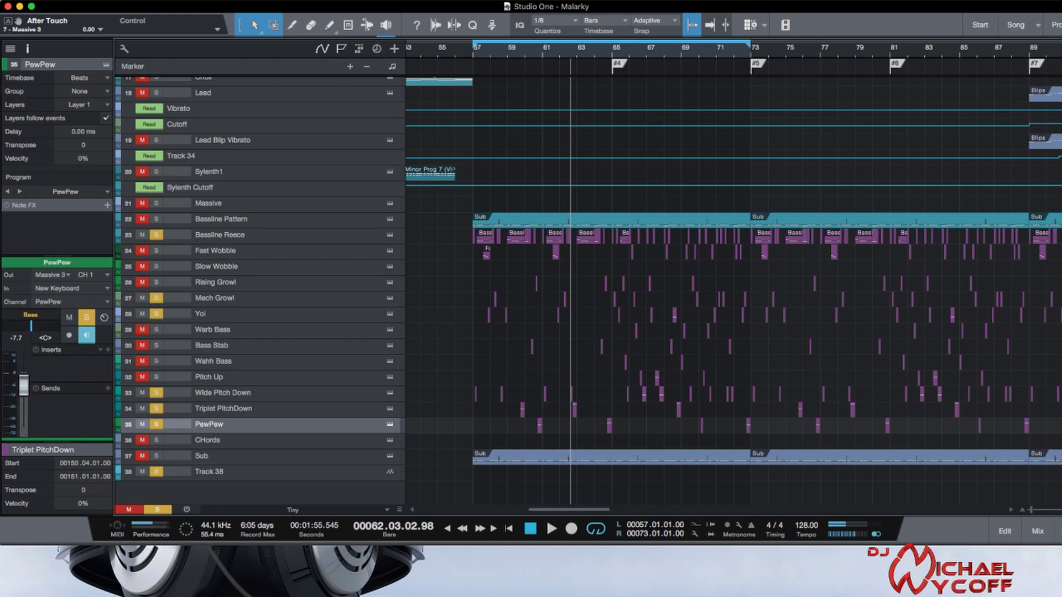
{"action": "key", "text": "s"}
{"action": "key", "text": "m"}
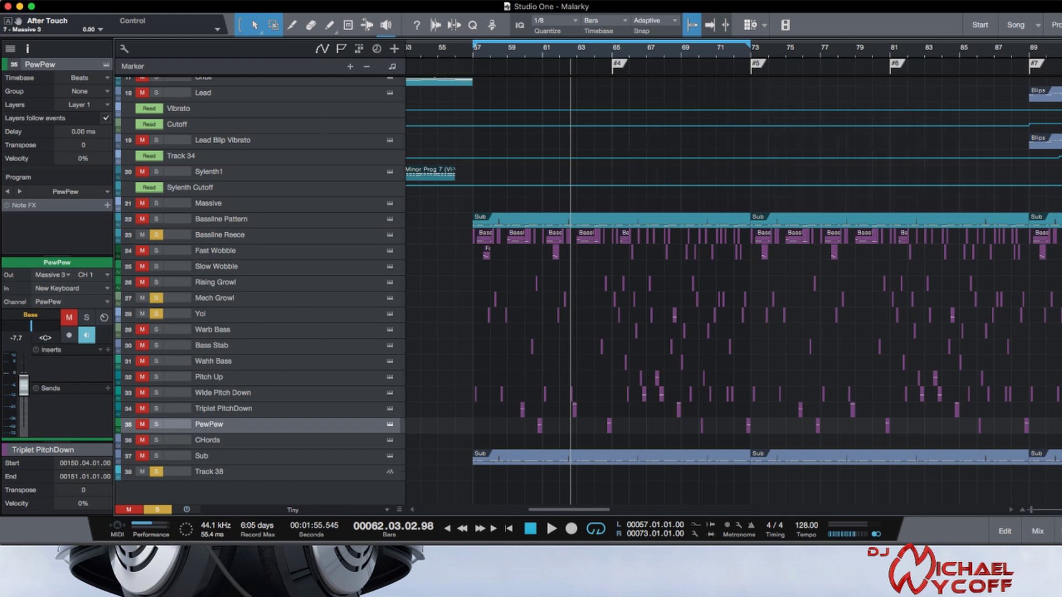
- Set the loop range to bars 65 to 73 and play it with Mech Growl and Yoi unsoloed
{"action": "key", "text": "shift+l"}
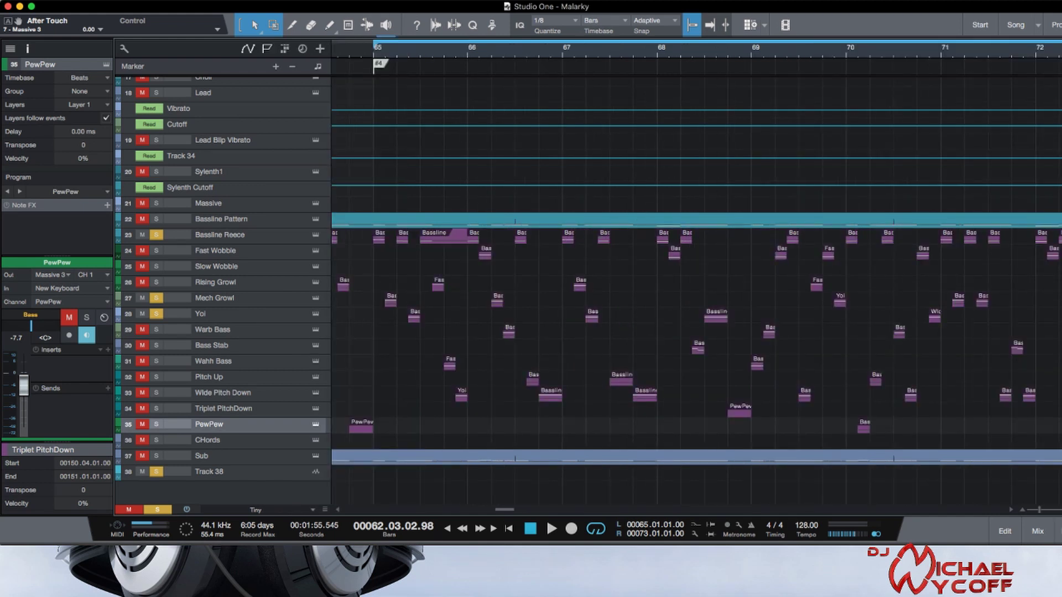
{"action": "key", "text": "shift+l"}
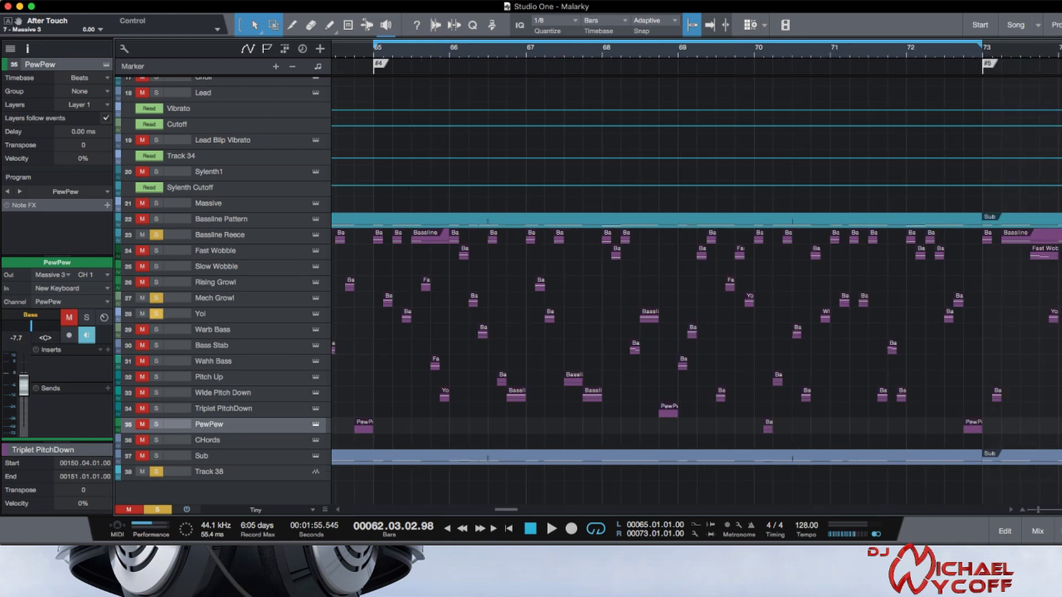
{"action": "left_click_drag", "start_coordinate": [156, 313], "coordinate": [156, 298]}
{"action": "key", "text": "space"}
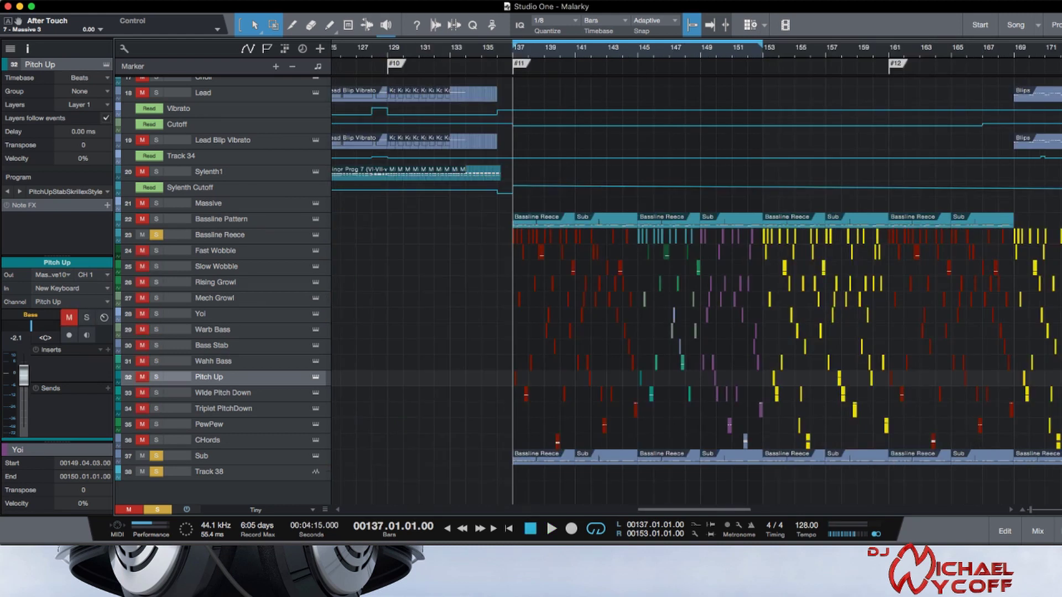
- Solo all bass tracks from Bassline Reece through CHords together with Sub and play the section from bar 137
{"action": "scroll", "coordinate": [586, 287], "scroll_direction": "up", "scroll_amount": 10}
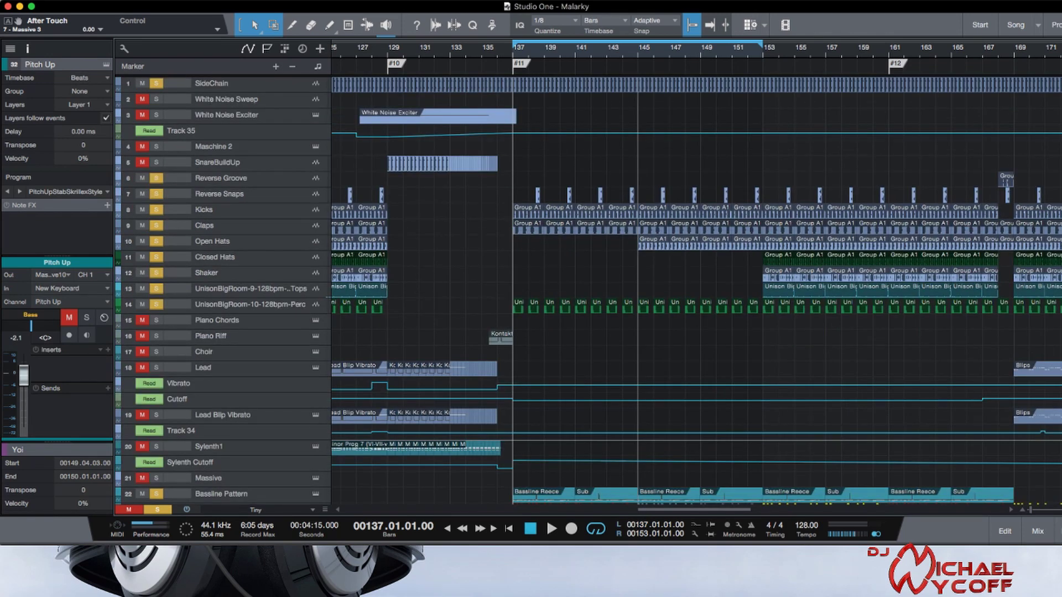
{"action": "left_click", "coordinate": [157, 225]}
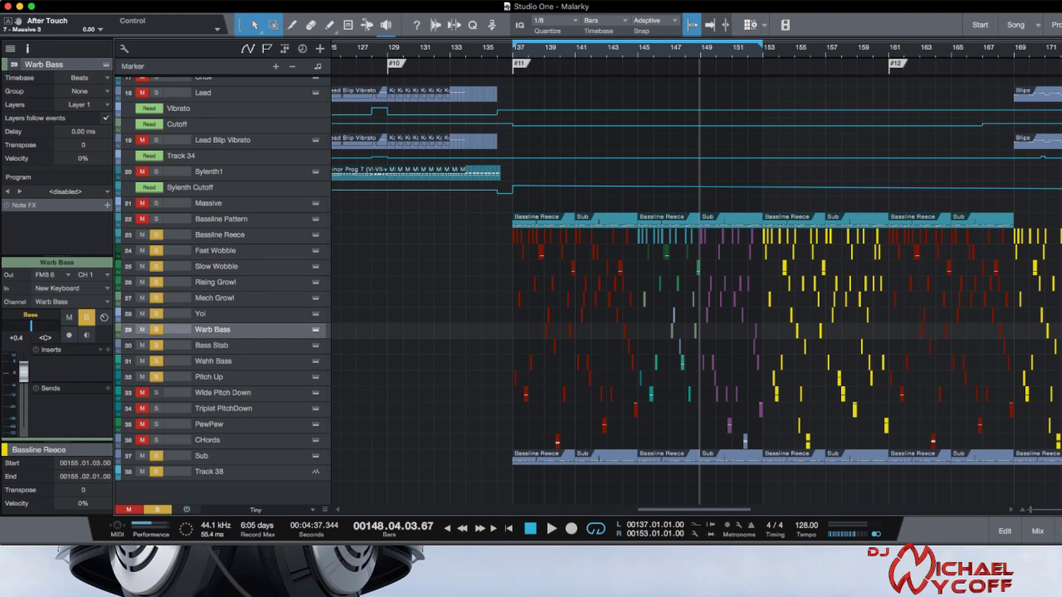
{"action": "key", "text": "KP_1"}
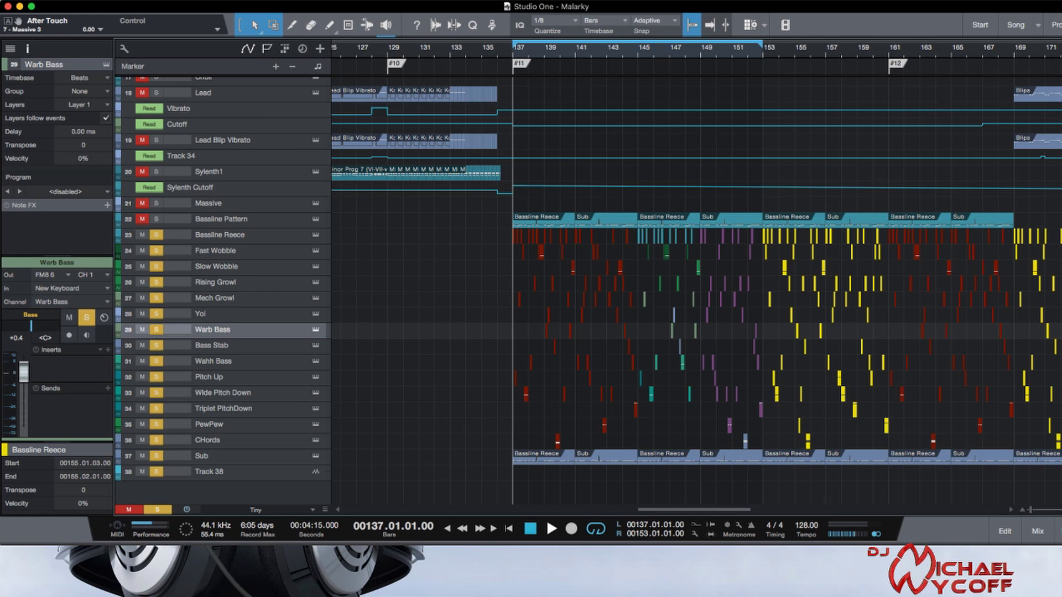
{"action": "key", "text": "space"}
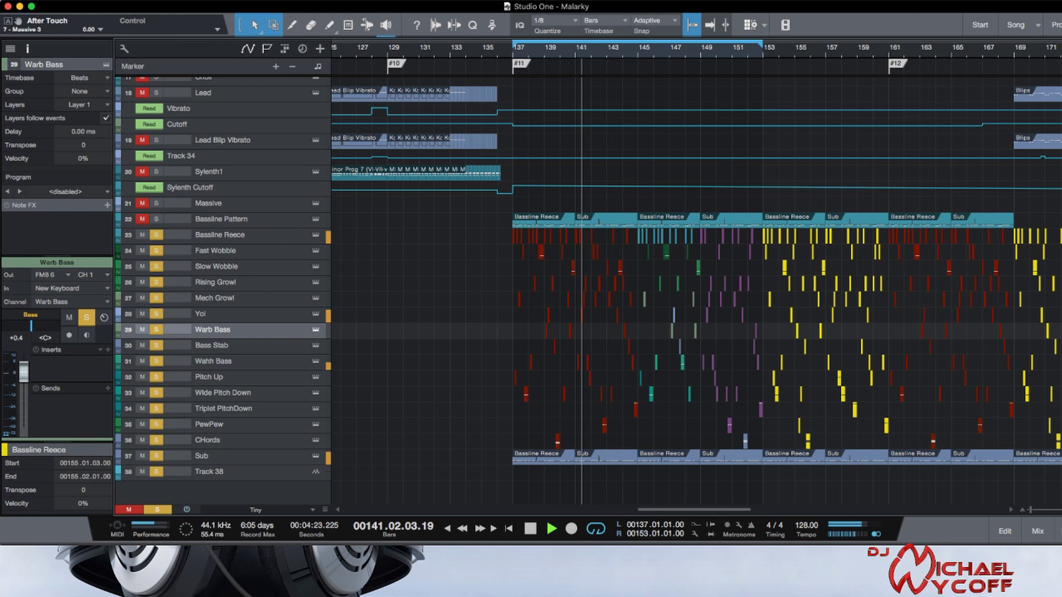
{"action": "key", "text": "space"}
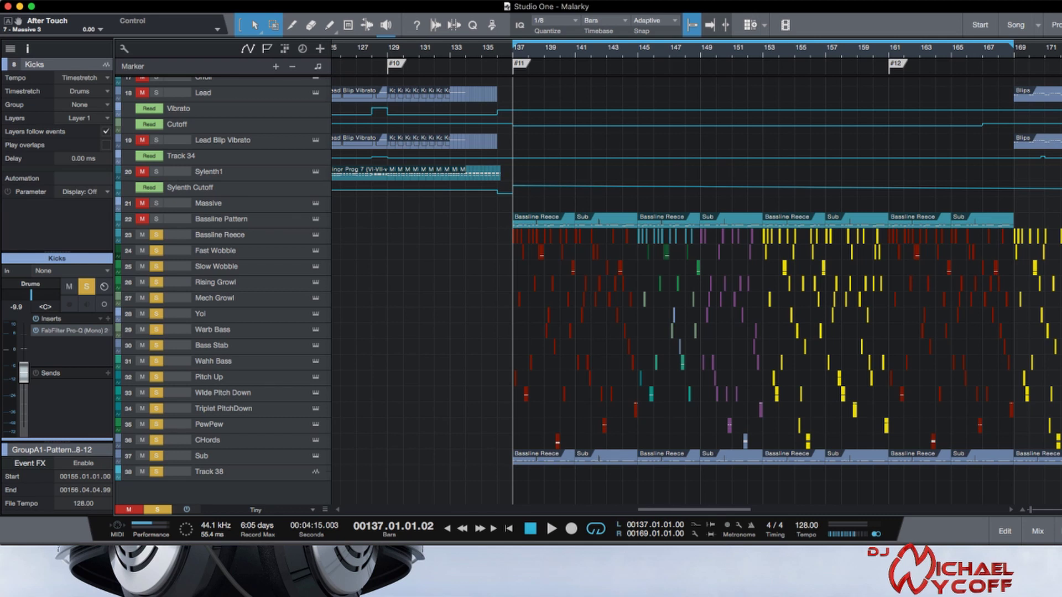
- Play the full bass arrangement from one beat before bar 137 to the loop end at bar 169, and stop
{"action": "key", "text": "Left"}
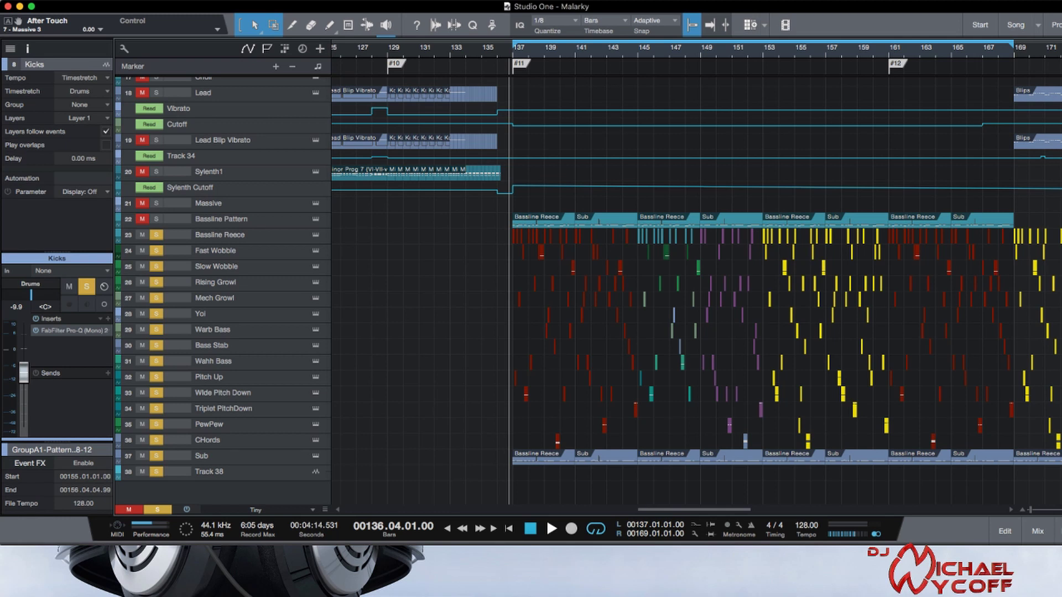
{"action": "key", "text": "space"}
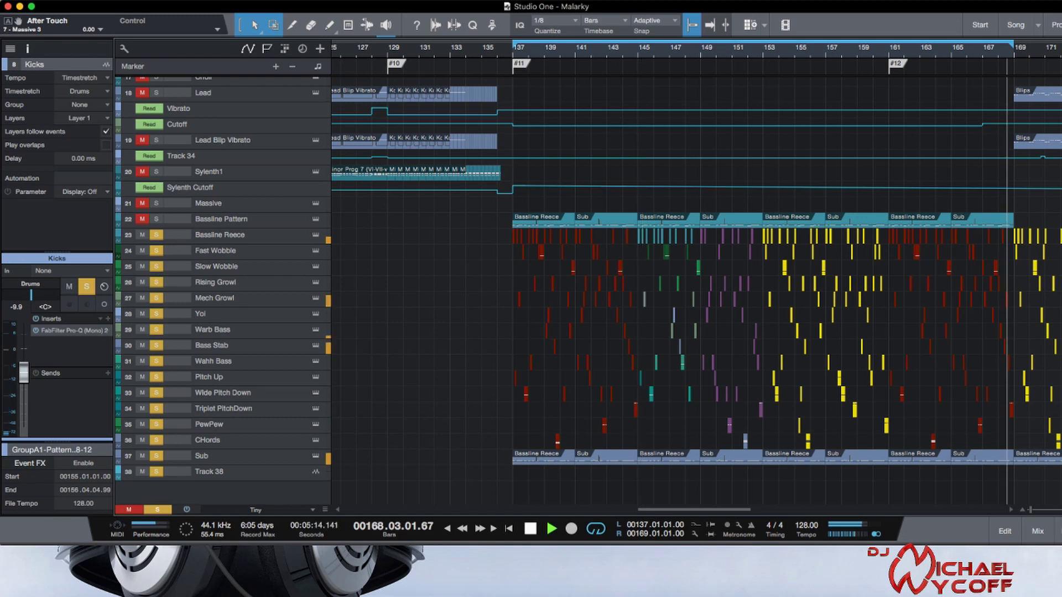
{"action": "key", "text": "space"}
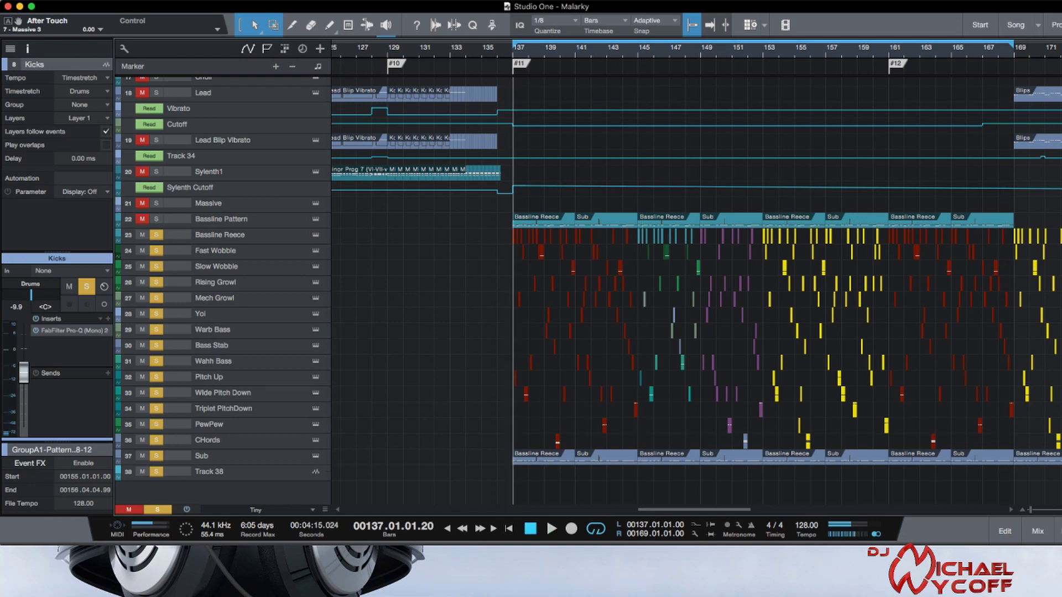